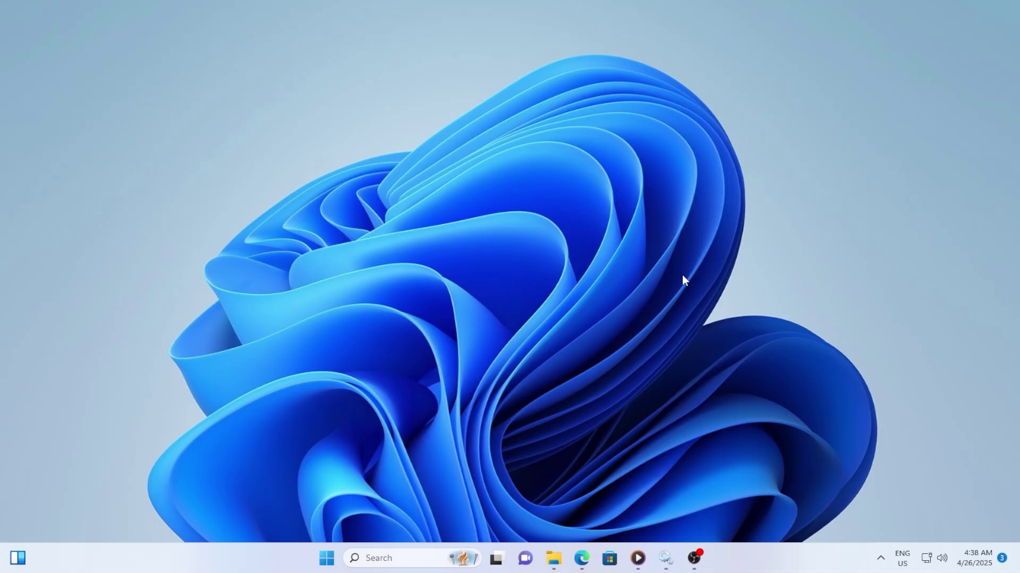
Launch Remote Desktop Connection from search and shift its window slightly down and right
{"action": "key", "text": "super+s"}
{"action": "type", "text": "rem"}
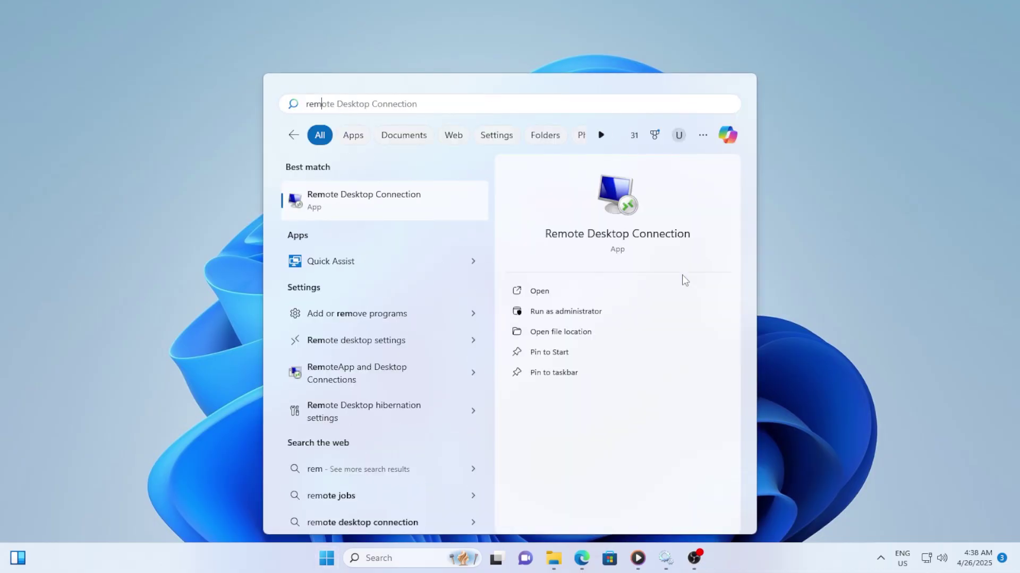
{"action": "left_click", "coordinate": [357, 201]}
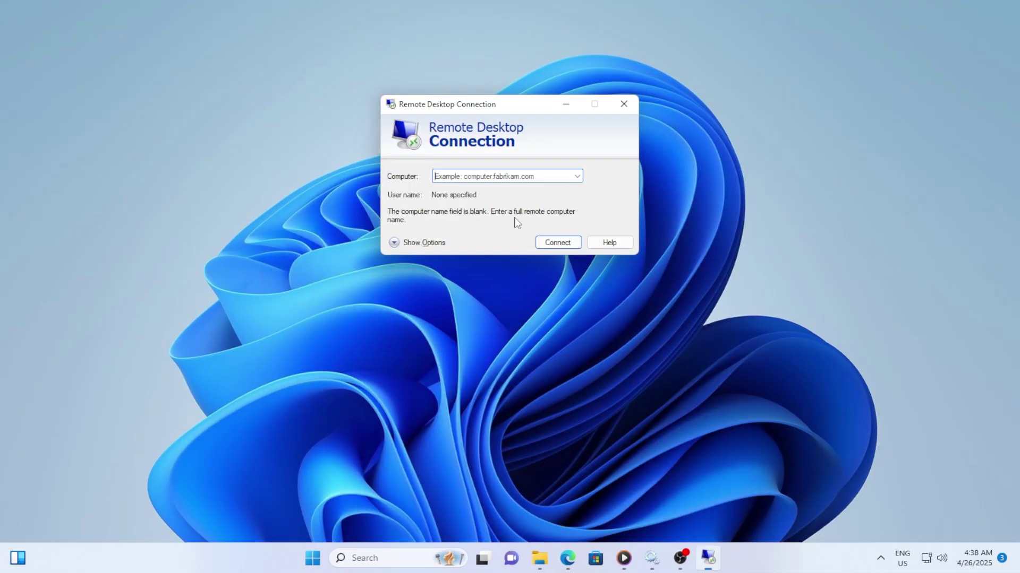
{"action": "left_click_drag", "start_coordinate": [524, 111], "coordinate": [533, 159]}
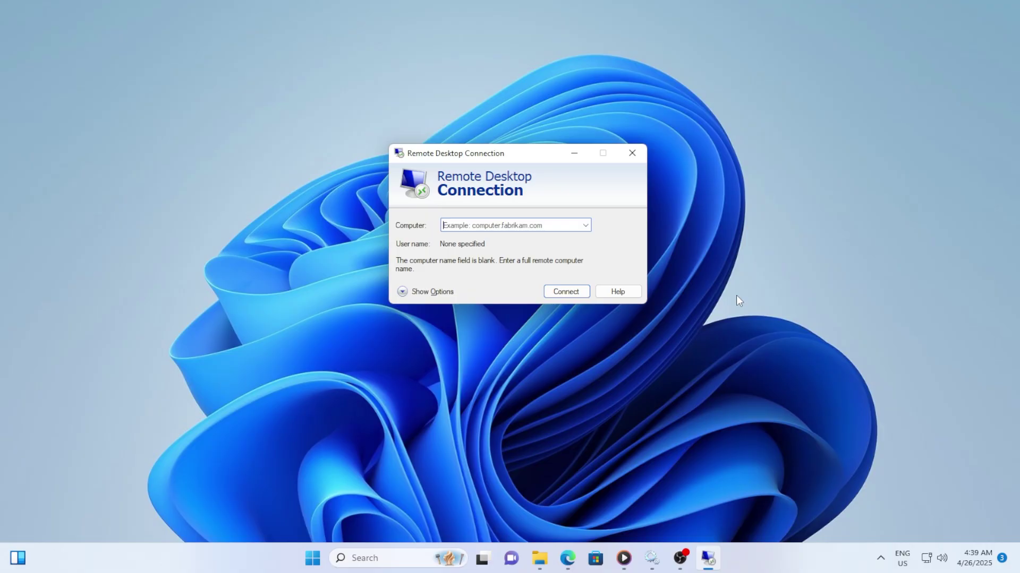
Reopen Remote Desktop Connection with full options, entering computer 'user' and user name 'username'
{"action": "key", "text": "super"}
{"action": "type", "text": "rem"}
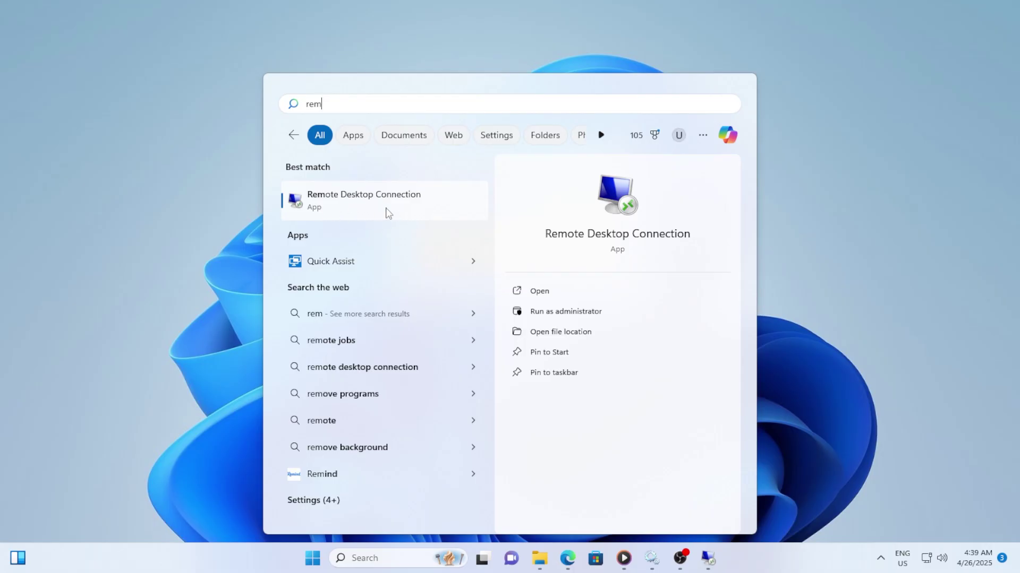
{"action": "left_click", "coordinate": [404, 212]}
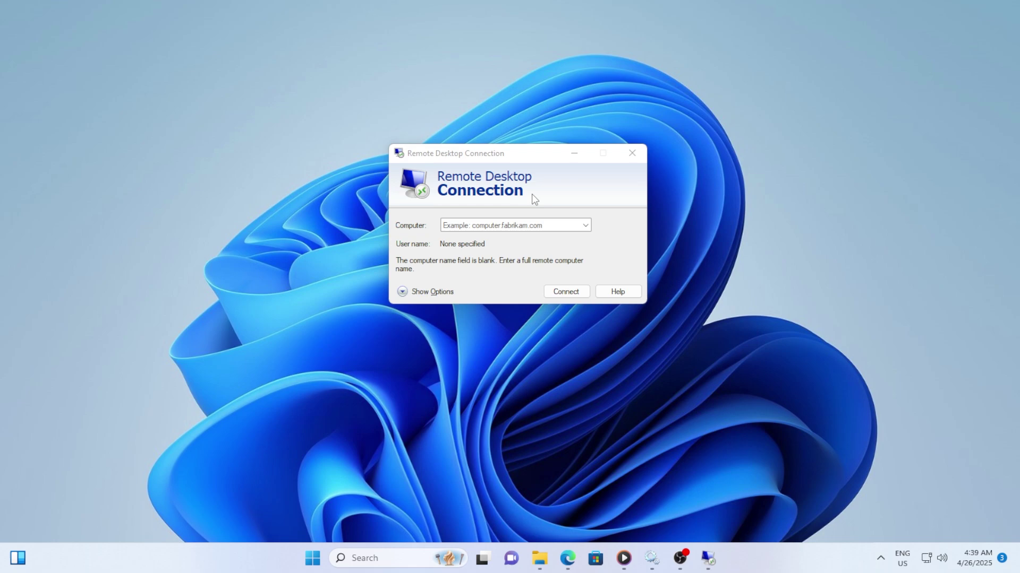
{"action": "left_click", "coordinate": [444, 296]}
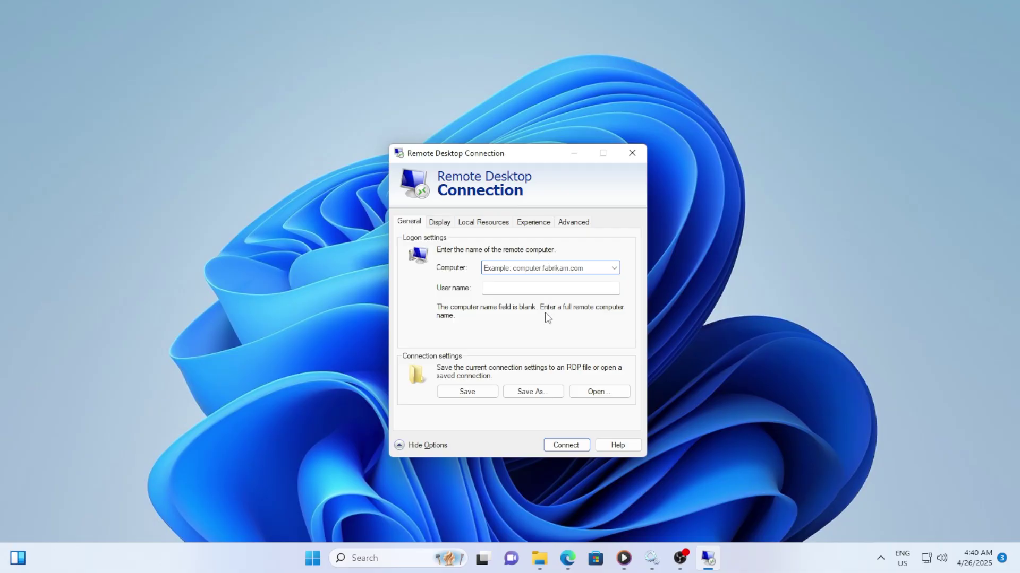
{"action": "type", "text": "user"}
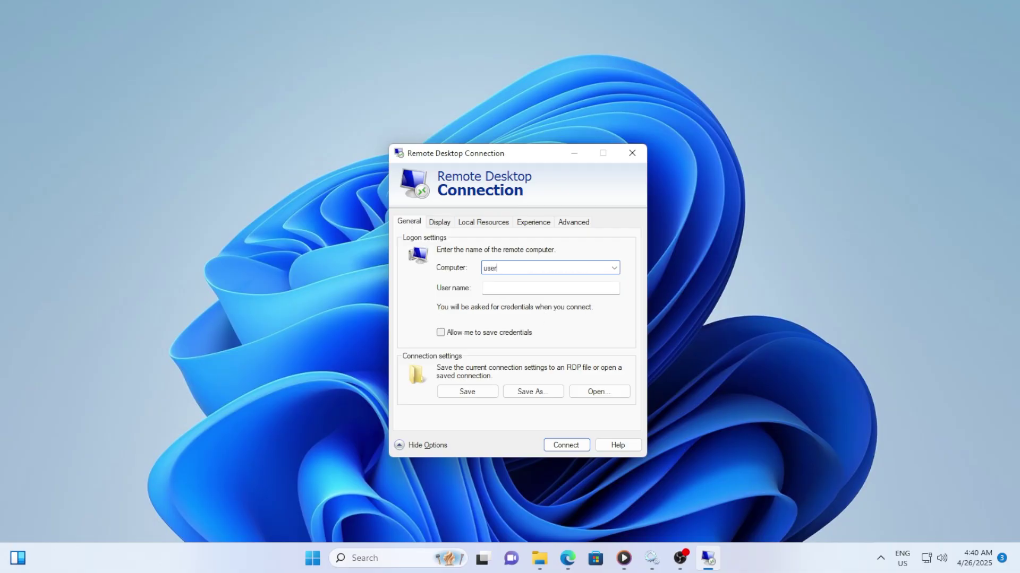
{"action": "key", "text": "Tab"}
{"action": "type", "text": "username"}
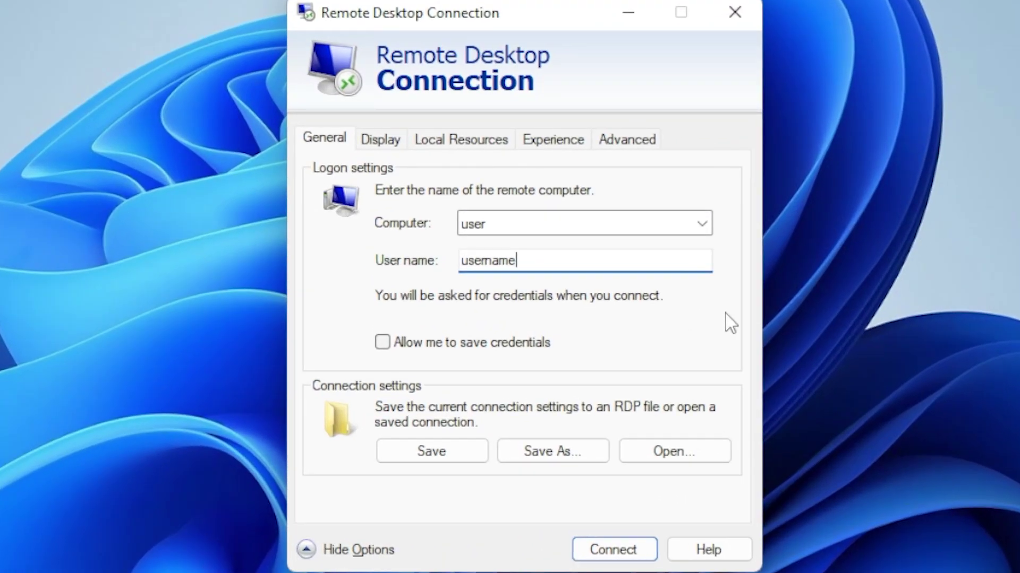
Save the connection as Default.rdp on the Desktop rather than replacing the Documents copy
{"action": "left_click", "coordinate": [594, 458]}
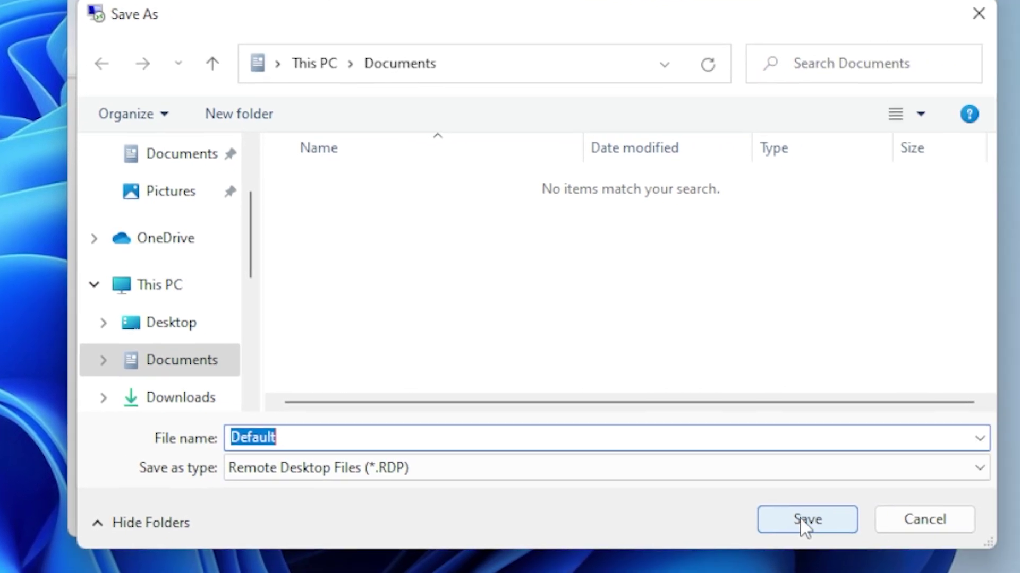
{"action": "left_click", "coordinate": [1006, 555]}
{"action": "left_click", "coordinate": [438, 213]}
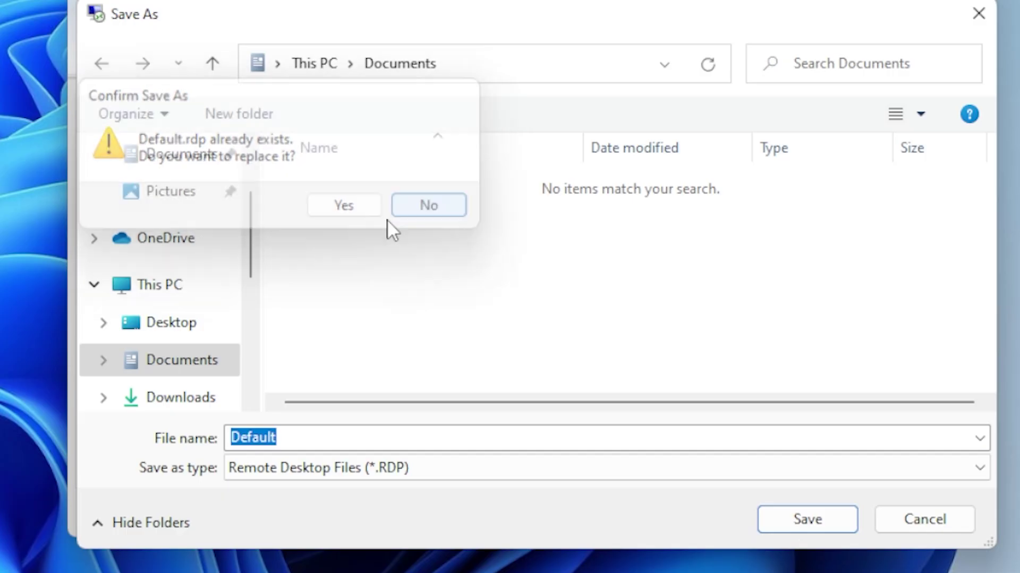
{"action": "scroll", "coordinate": [167, 233], "scroll_direction": "up", "scroll_amount": 3}
{"action": "left_click", "coordinate": [171, 201]}
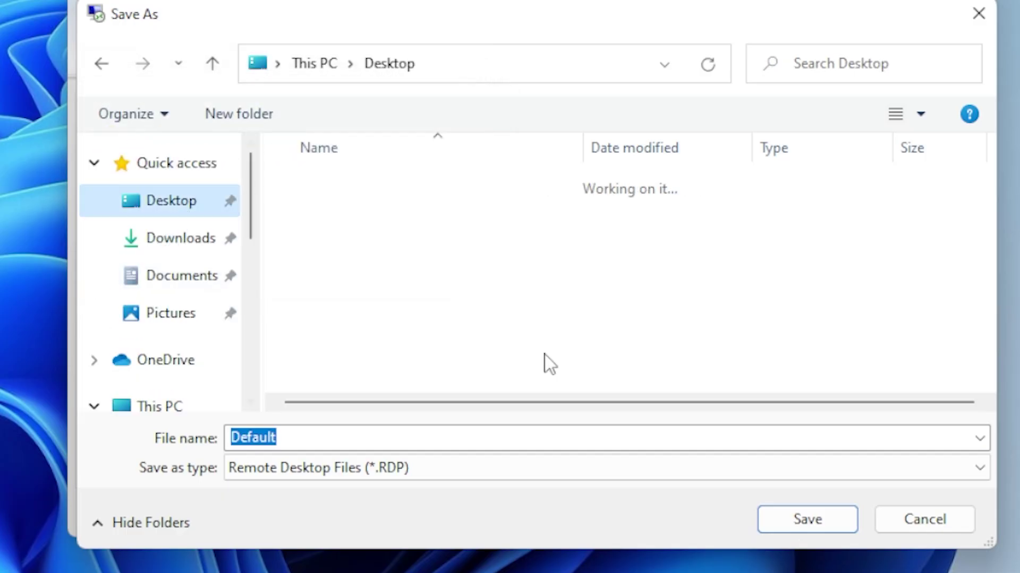
{"action": "left_click", "coordinate": [799, 523]}
Turn on Show desktop icons from the desktop's View menu
{"action": "right_click", "coordinate": [673, 212]}
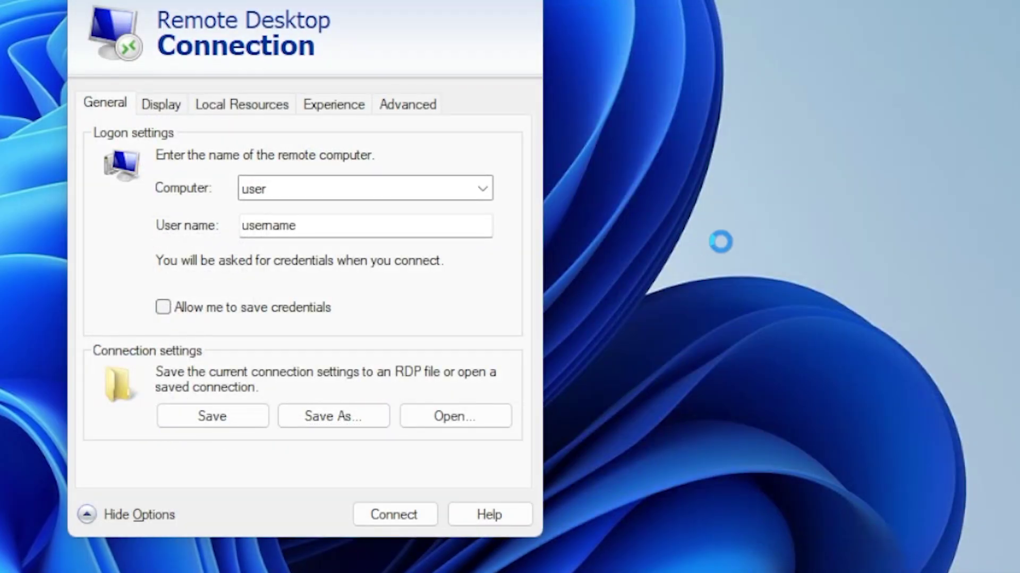
{"action": "mouse_move", "coordinate": [743, 236]}
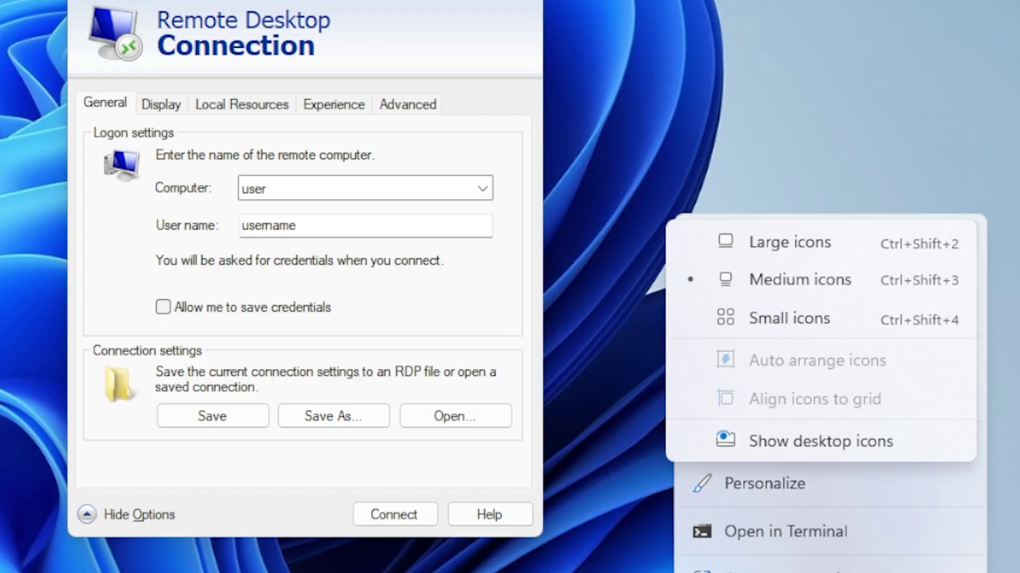
{"action": "right_click", "coordinate": [621, 56]}
{"action": "mouse_move", "coordinate": [653, 84]}
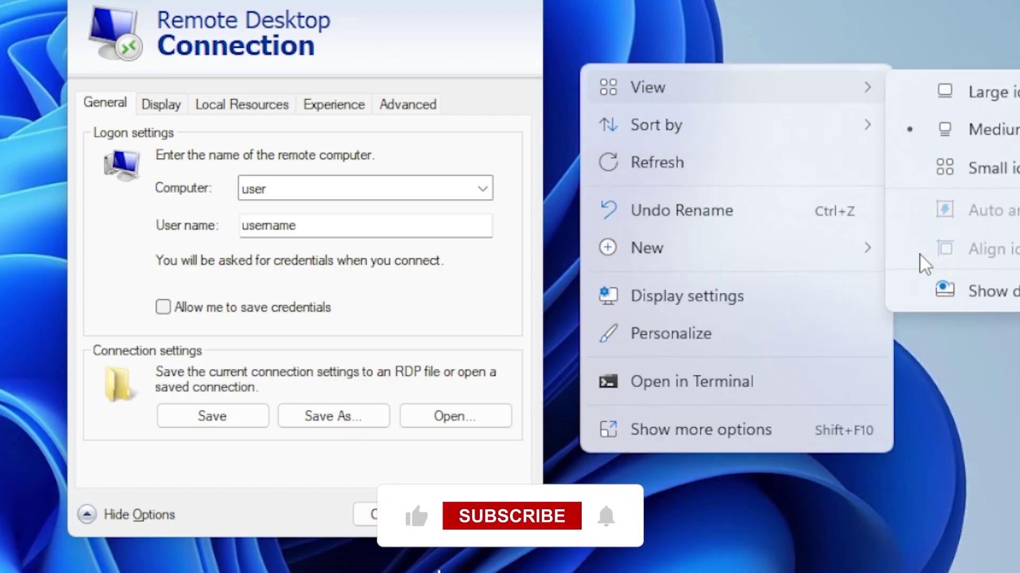
{"action": "left_click", "coordinate": [974, 289]}
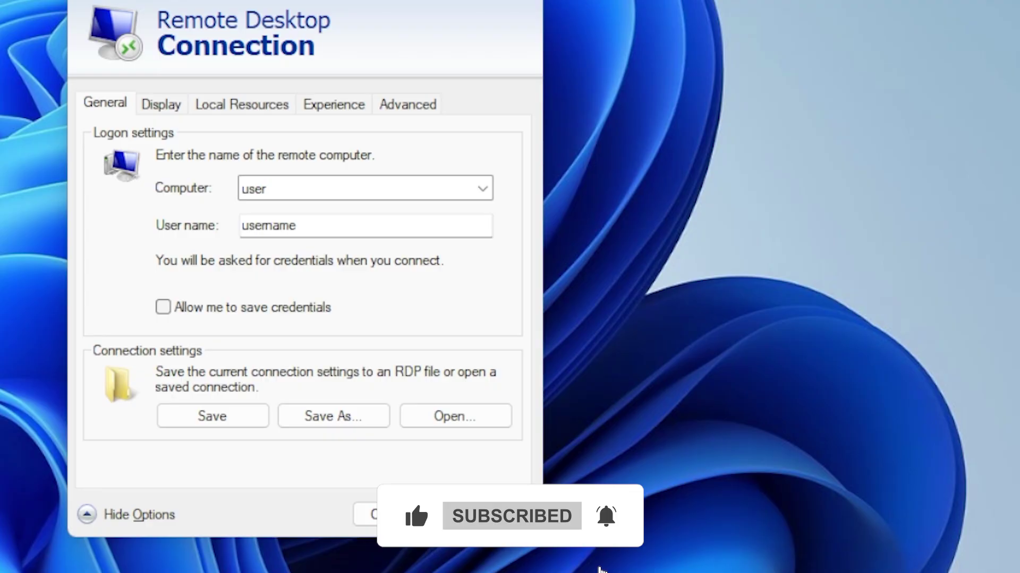
Launch the saved Default connection, cancel at the publisher warning, and close Remote Desktop Connection
{"action": "double_click", "coordinate": [763, 323]}
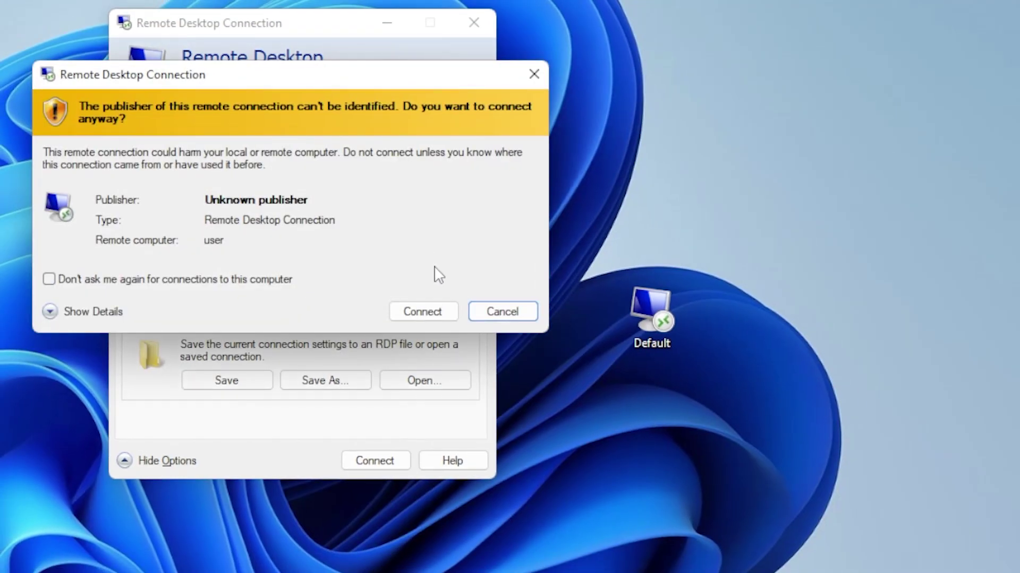
{"action": "left_click", "coordinate": [497, 311]}
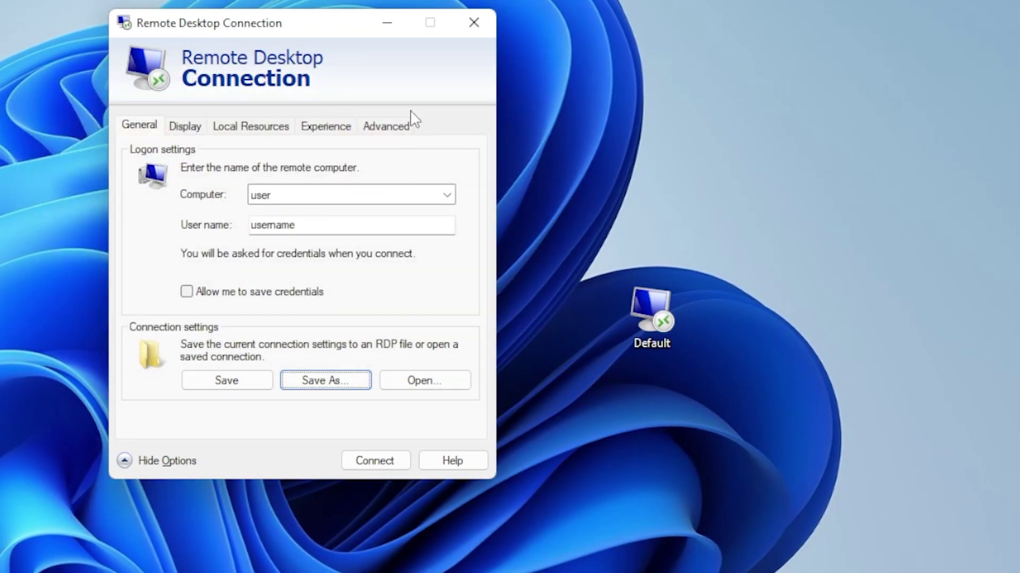
{"action": "left_click", "coordinate": [474, 23]}
Turn Show desktop icons off again
{"action": "right_click", "coordinate": [492, 45]}
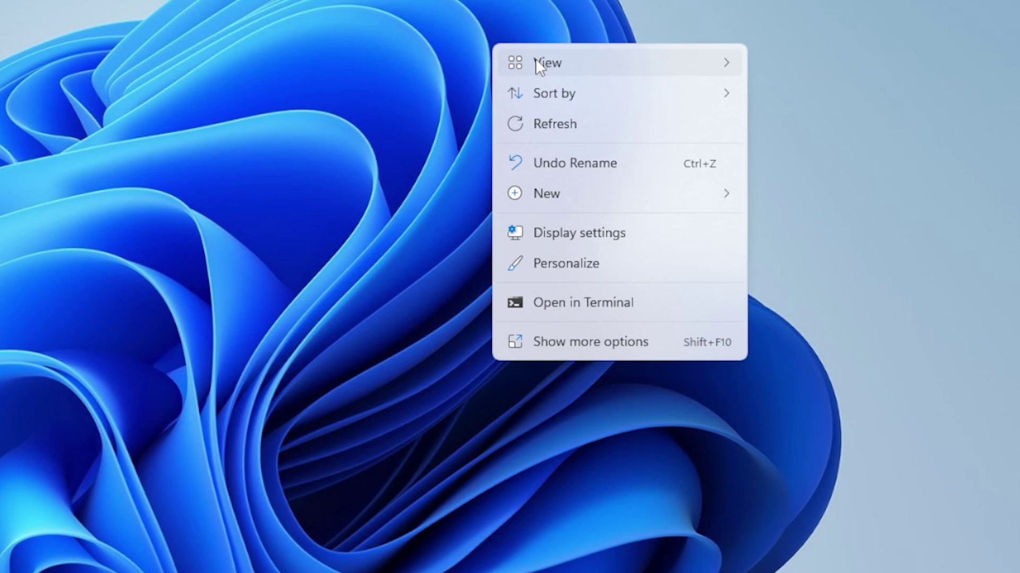
{"action": "mouse_move", "coordinate": [535, 63]}
{"action": "left_click", "coordinate": [888, 227]}
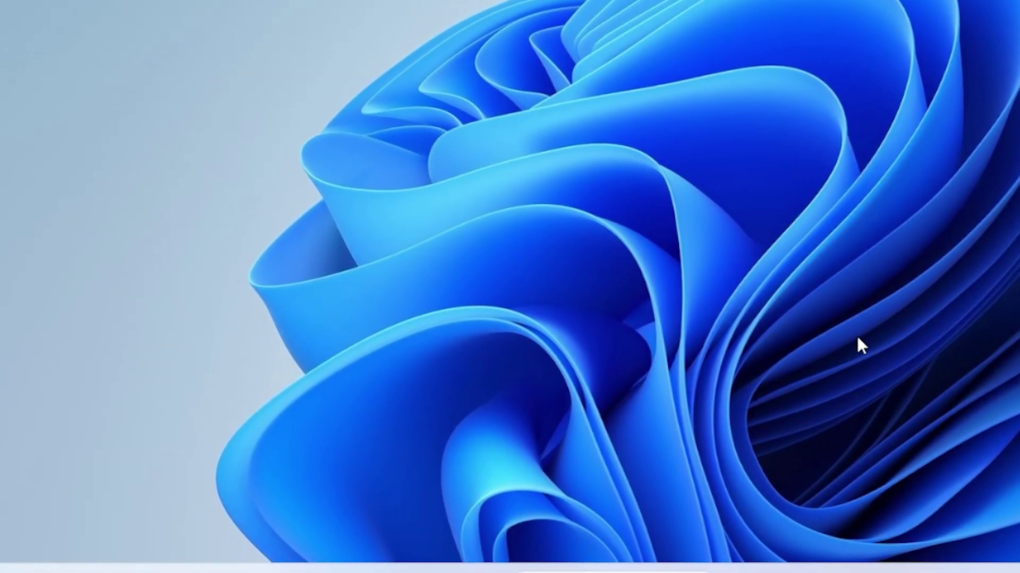
Run gpedit.msc from the Run dialog using the autocomplete suggestion
{"action": "key", "text": "super+r"}
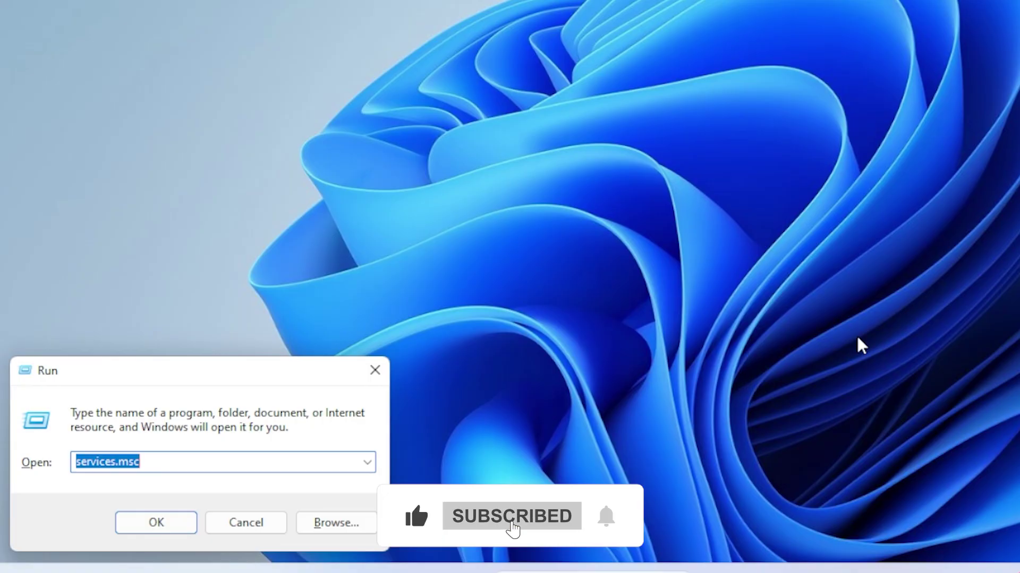
{"action": "type", "text": "gpe"}
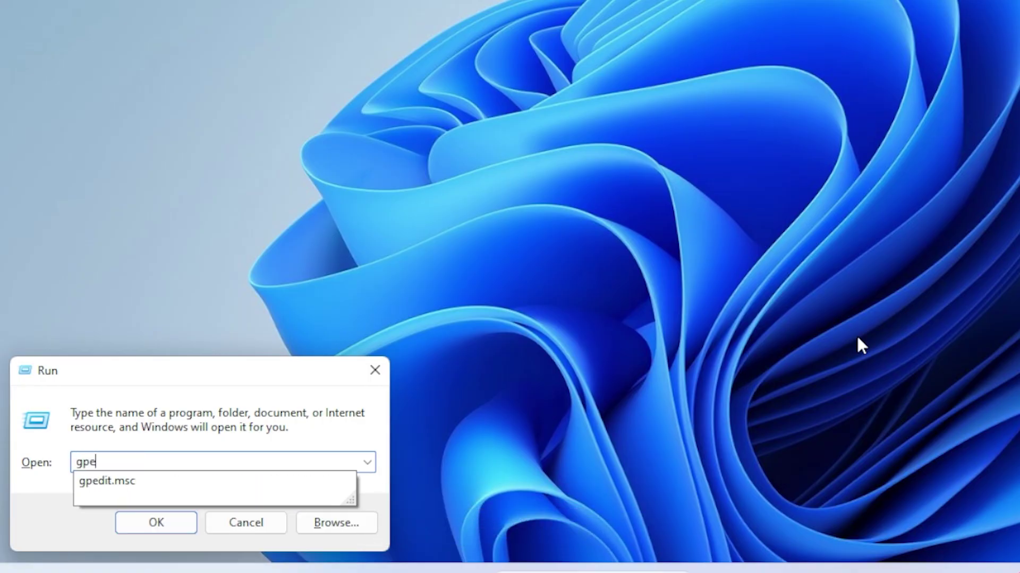
{"action": "key", "text": "Down"}
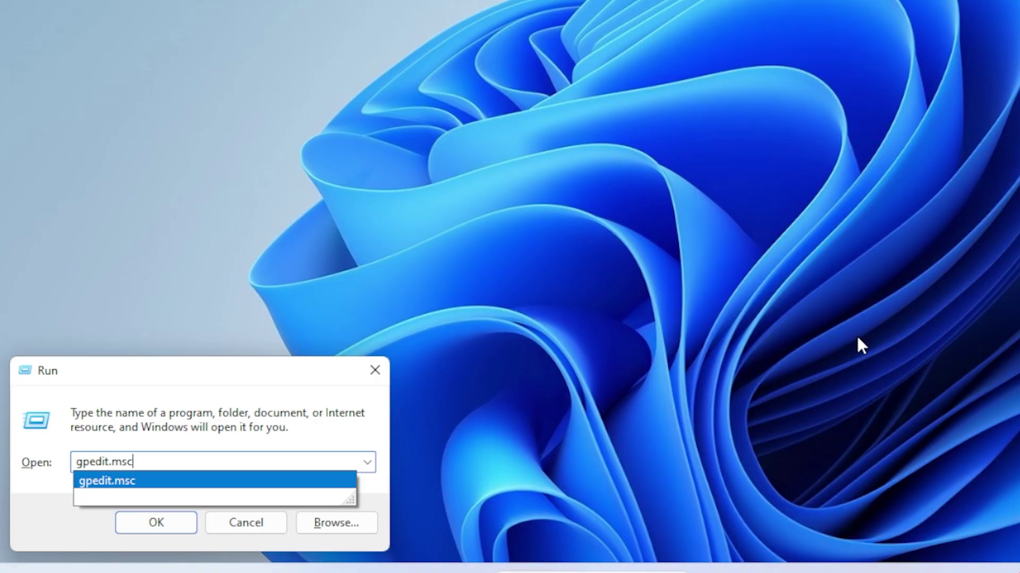
{"action": "key", "text": "Return"}
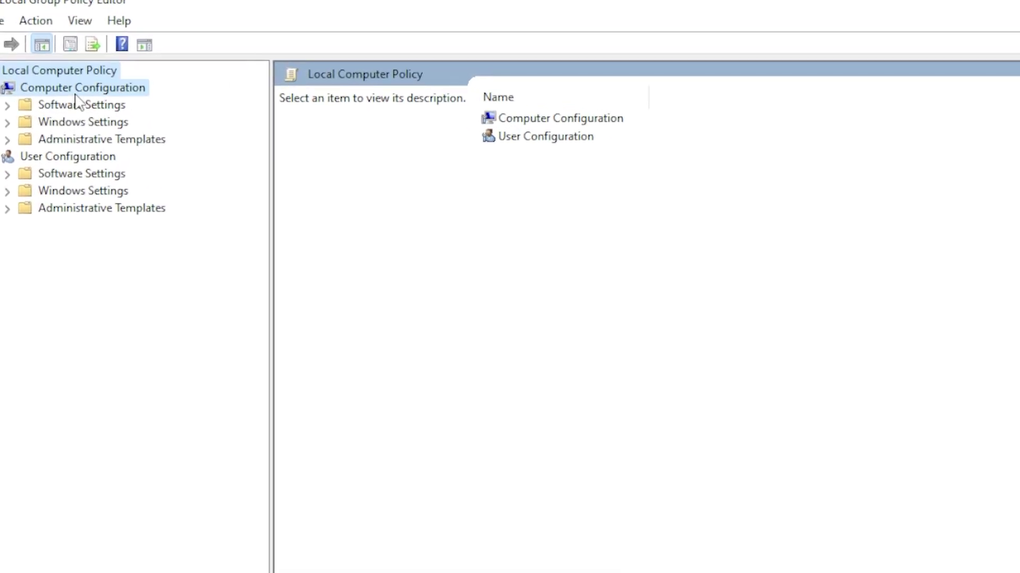
Navigate Computer Configuration > Administrative Templates > System and select Credentials Delegation
{"action": "left_click", "coordinate": [75, 94]}
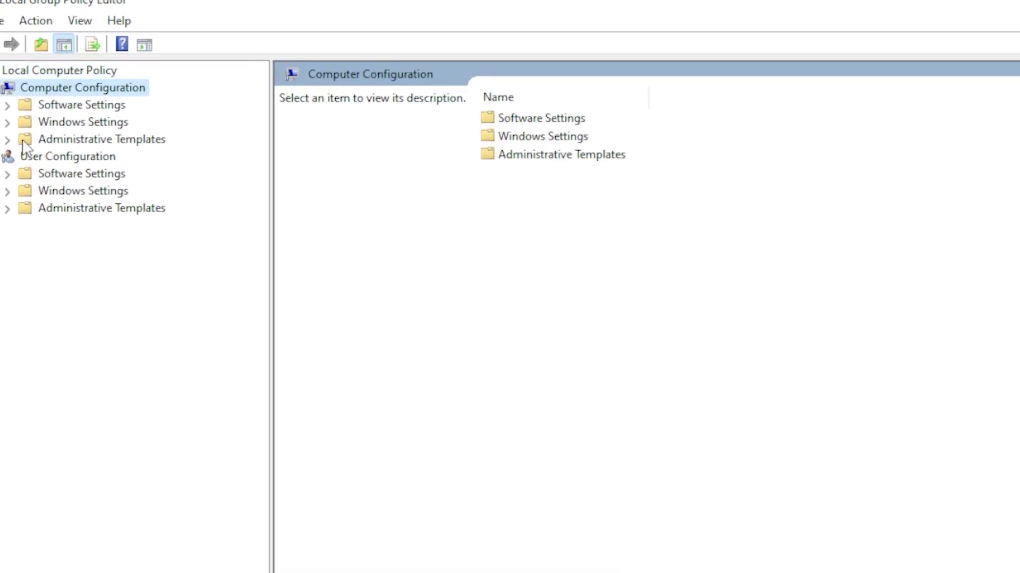
{"action": "left_click", "coordinate": [41, 141]}
{"action": "left_click", "coordinate": [7, 140]}
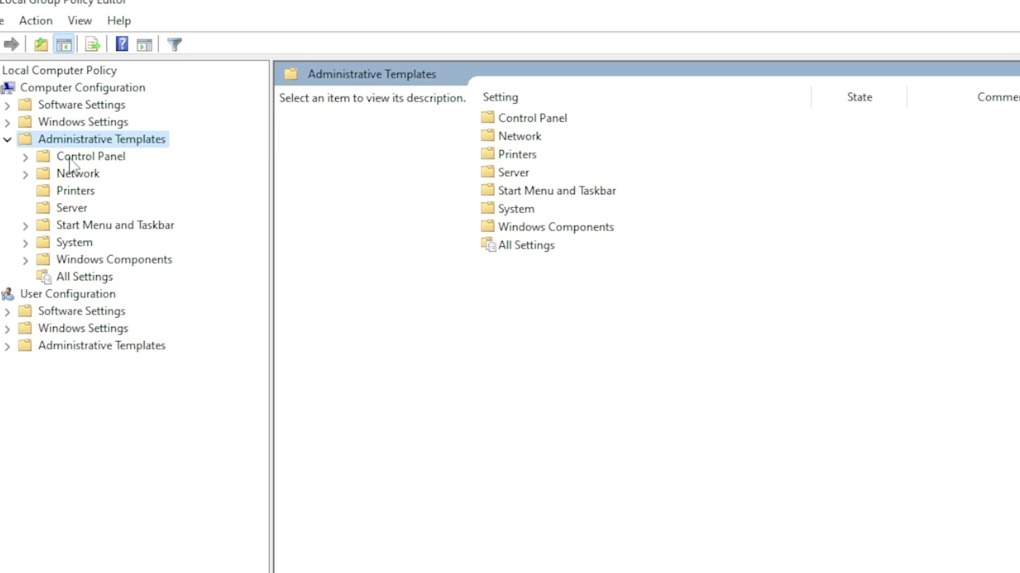
{"action": "left_click", "coordinate": [57, 245]}
{"action": "left_click", "coordinate": [25, 244]}
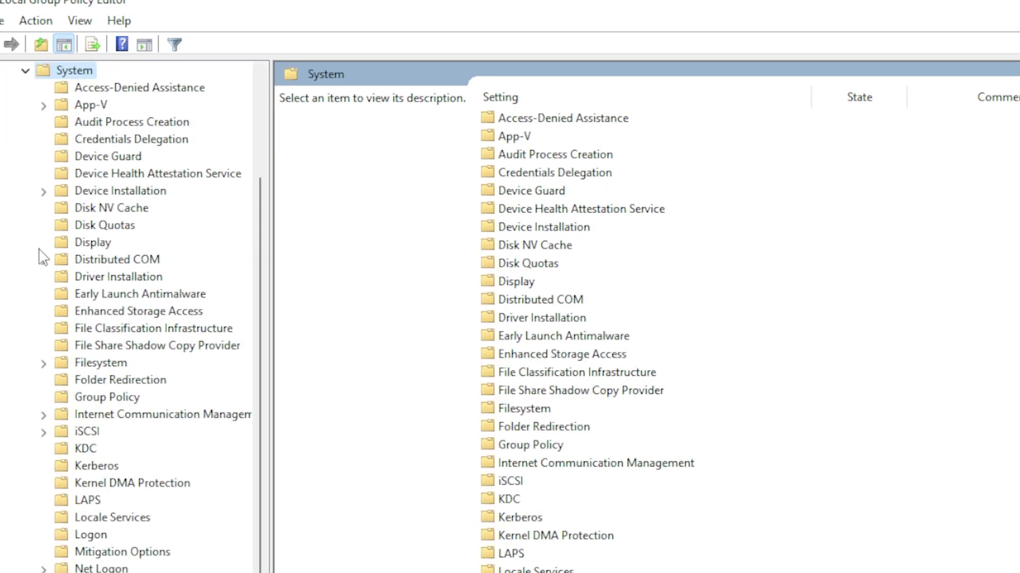
{"action": "left_click", "coordinate": [92, 296]}
{"action": "scroll", "coordinate": [106, 265], "scroll_direction": "up", "scroll_amount": 2}
{"action": "left_click", "coordinate": [131, 242]}
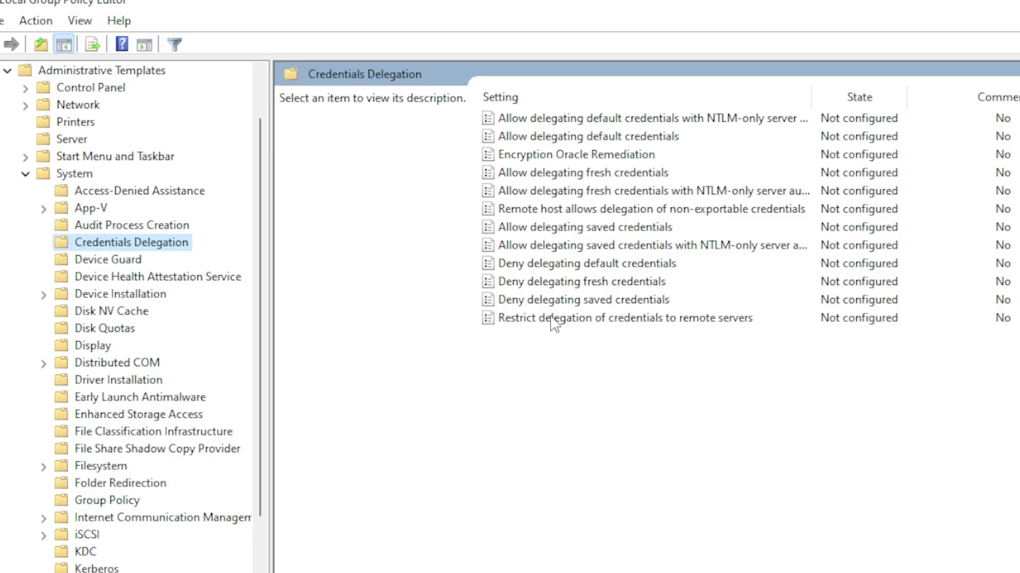
Review Deny delegating saved credentials, toggling Enabled then back to Not Configured, and close it unchanged
{"action": "double_click", "coordinate": [648, 303]}
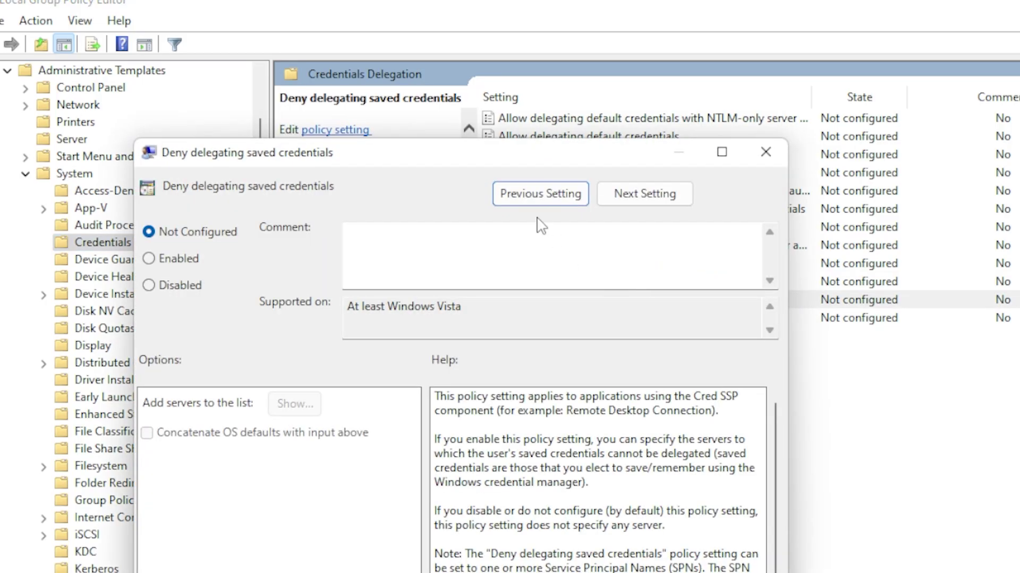
{"action": "scroll", "coordinate": [695, 454], "scroll_direction": "down", "scroll_amount": 4}
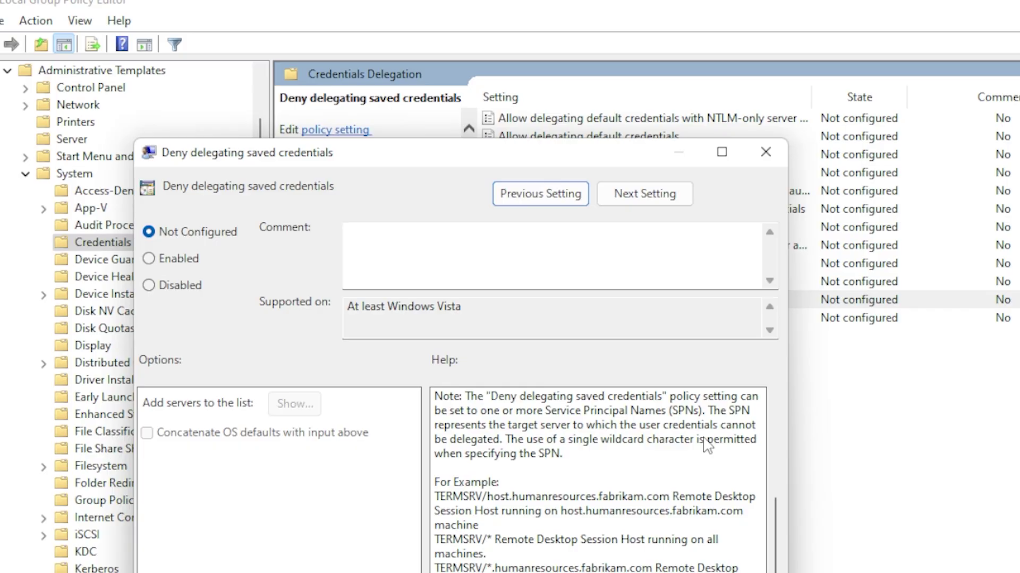
{"action": "scroll", "coordinate": [701, 446], "scroll_direction": "up", "scroll_amount": 4}
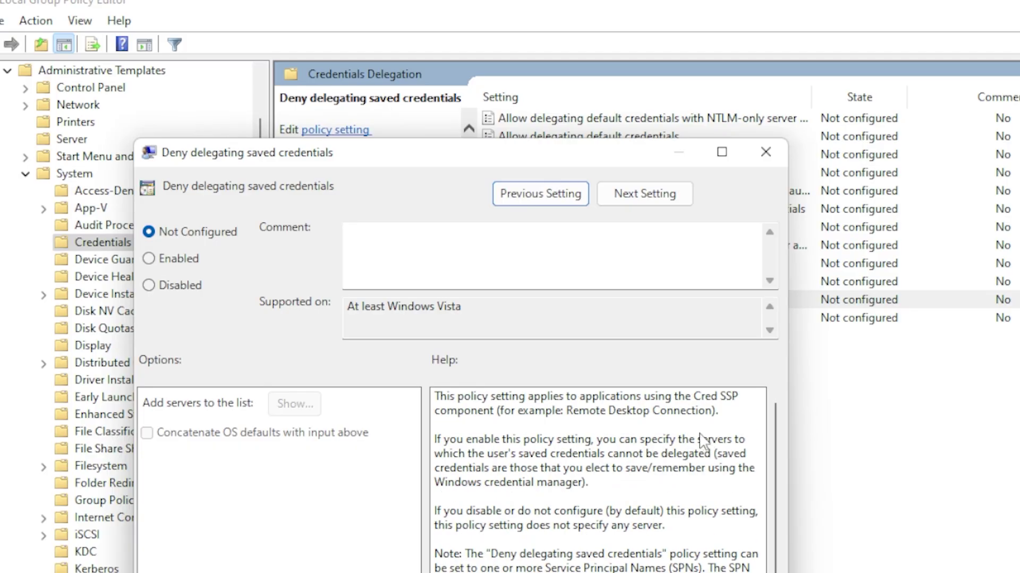
{"action": "left_click", "coordinate": [183, 262]}
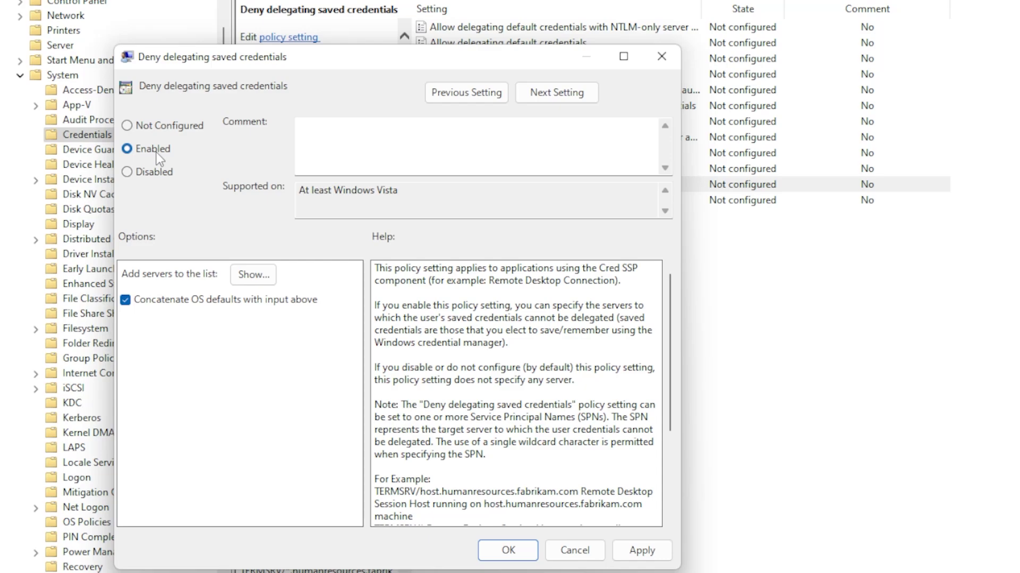
{"action": "left_click", "coordinate": [181, 126]}
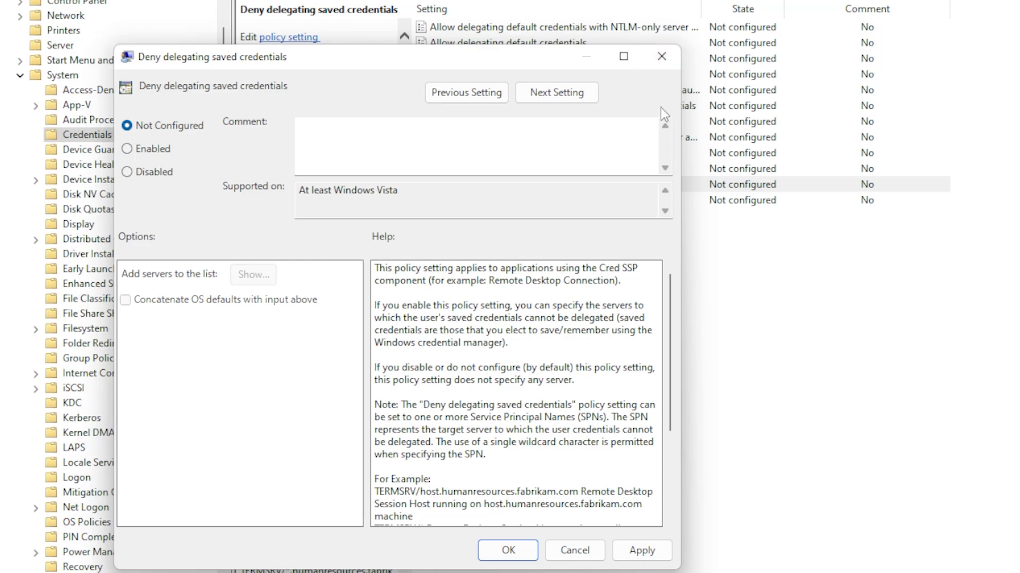
{"action": "left_click", "coordinate": [661, 63]}
{"action": "left_click", "coordinate": [578, 301]}
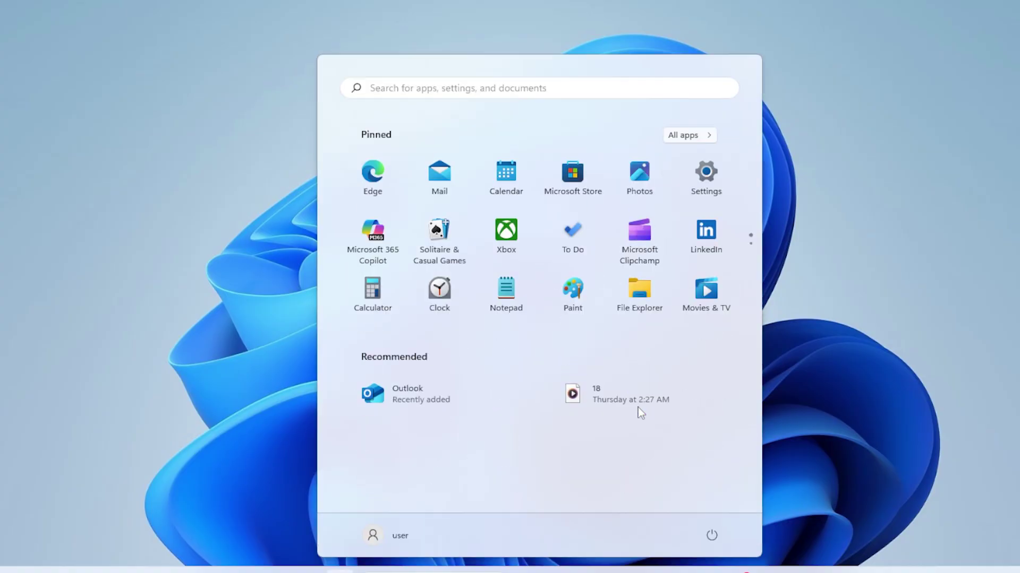
Search for Credential Manager and open its Windows Credentials page
{"action": "type", "text": "cree"}
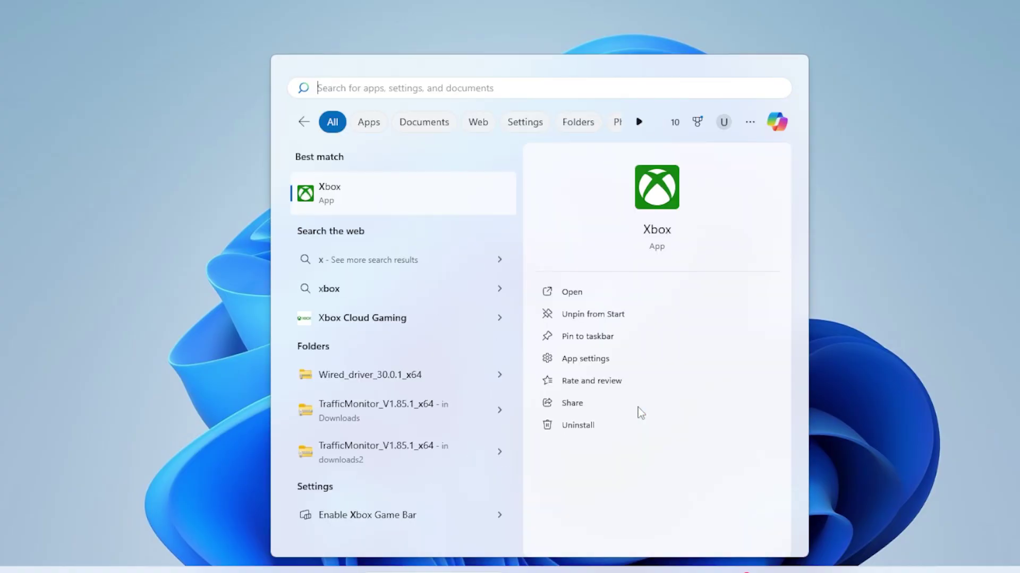
{"action": "key", "text": "BackSpace"}
{"action": "type", "text": "dential Manager"}
{"action": "left_click", "coordinate": [375, 199]}
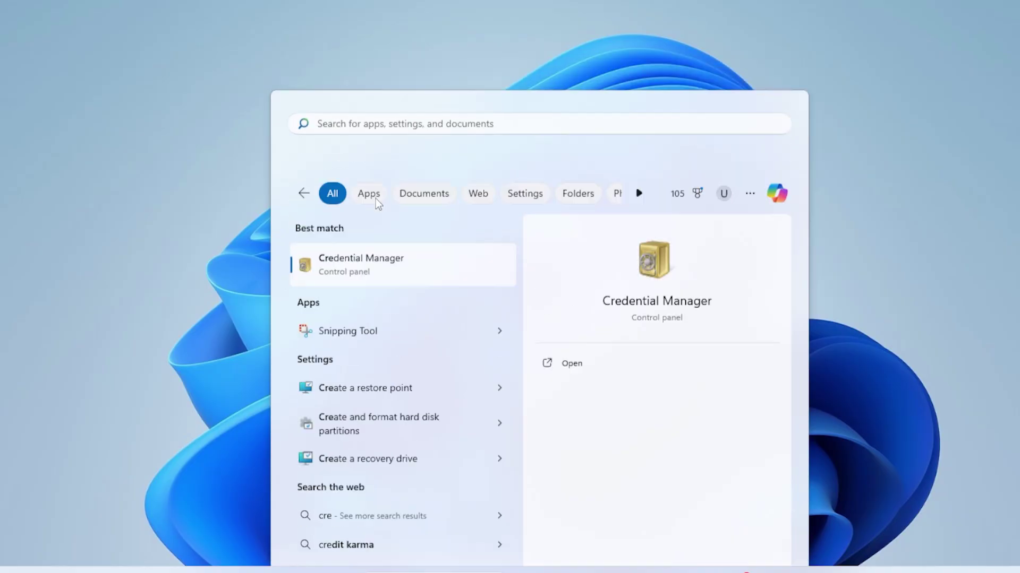
{"action": "left_click", "coordinate": [418, 121]}
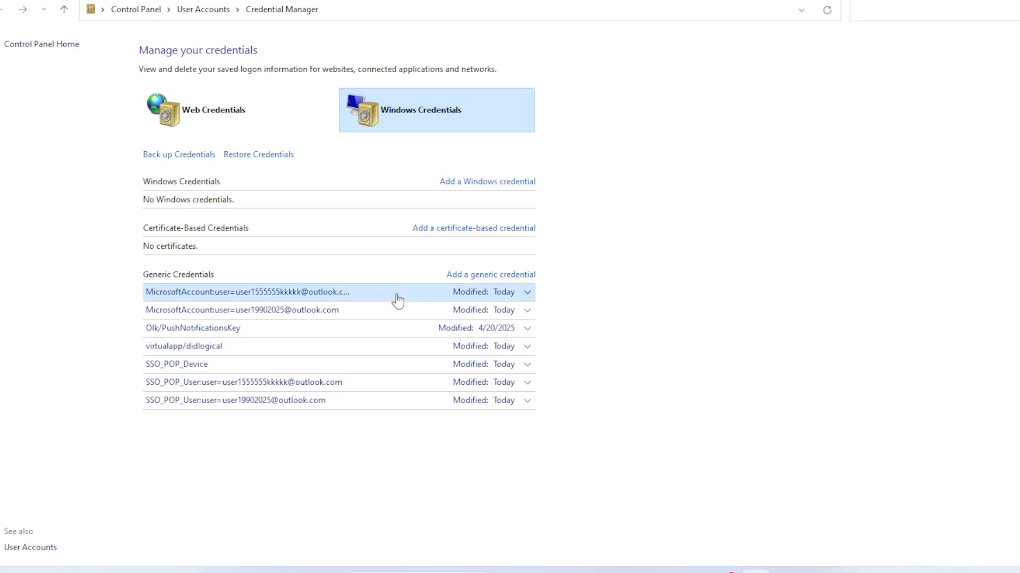
Expand the SSO_POP_User, virtualapp/didlogical and Microsoft account credentials, then view Web Credentials
{"action": "left_click", "coordinate": [318, 388]}
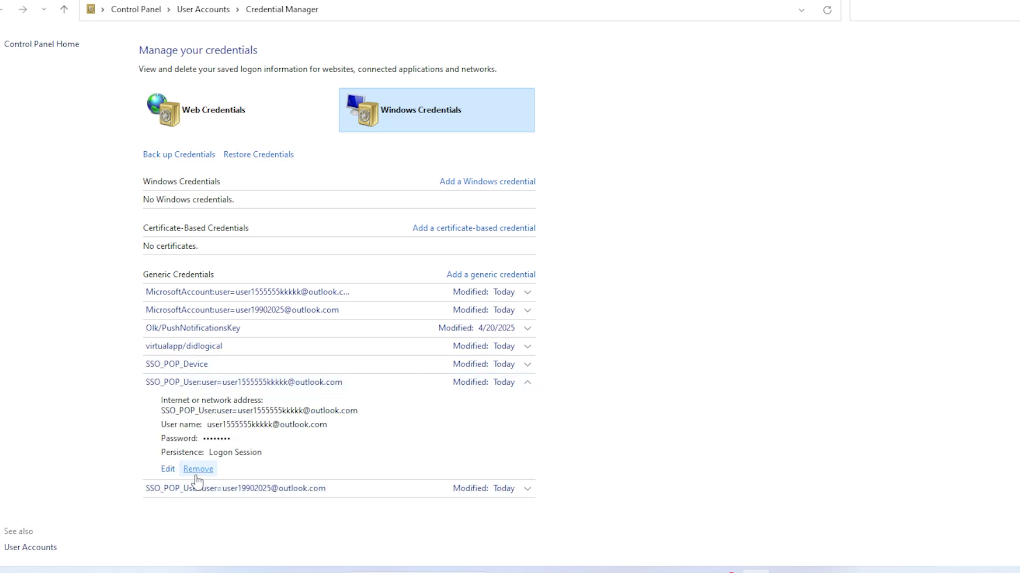
{"action": "left_click", "coordinate": [289, 346]}
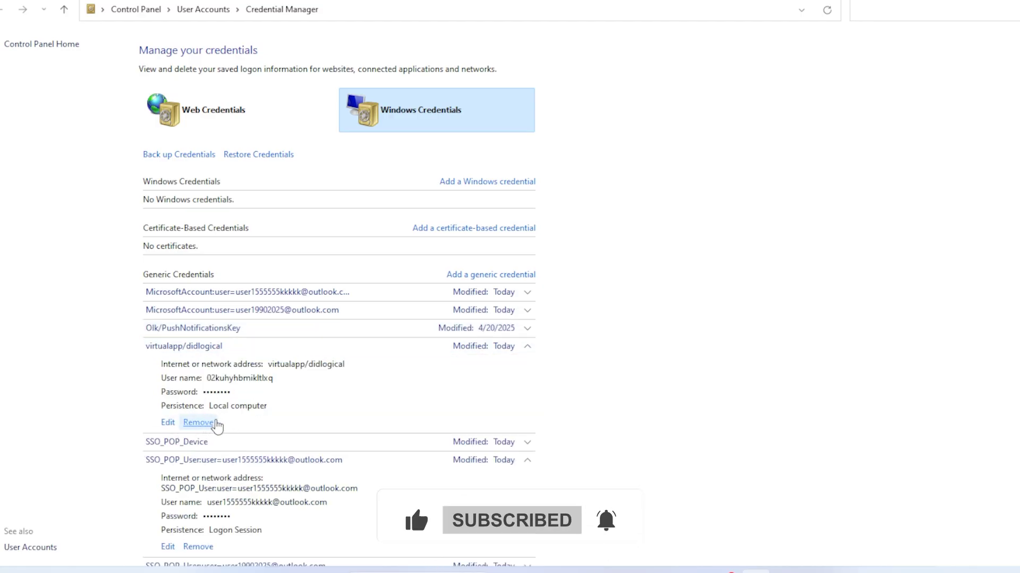
{"action": "left_click", "coordinate": [249, 310]}
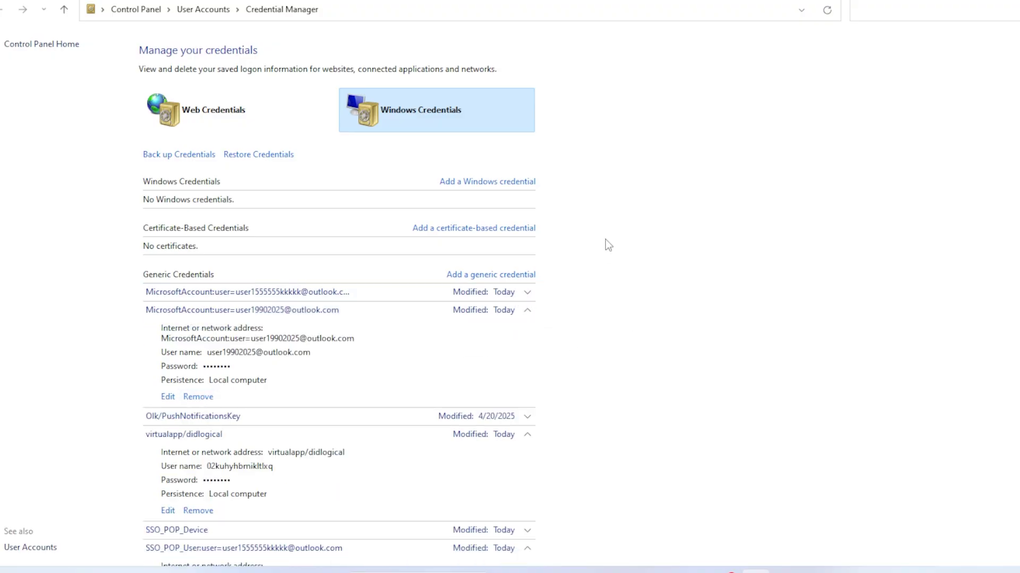
{"action": "left_click", "coordinate": [293, 108]}
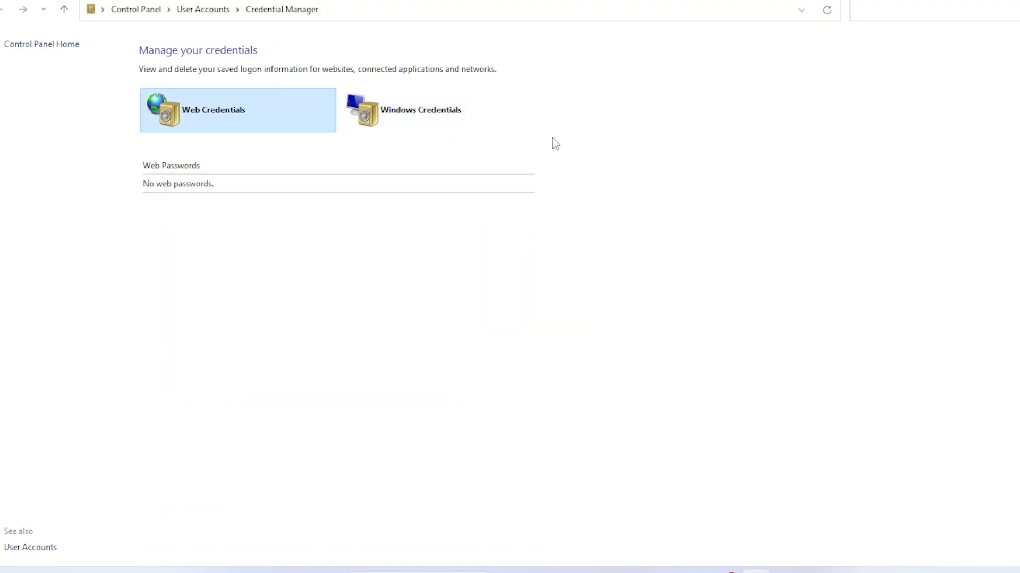